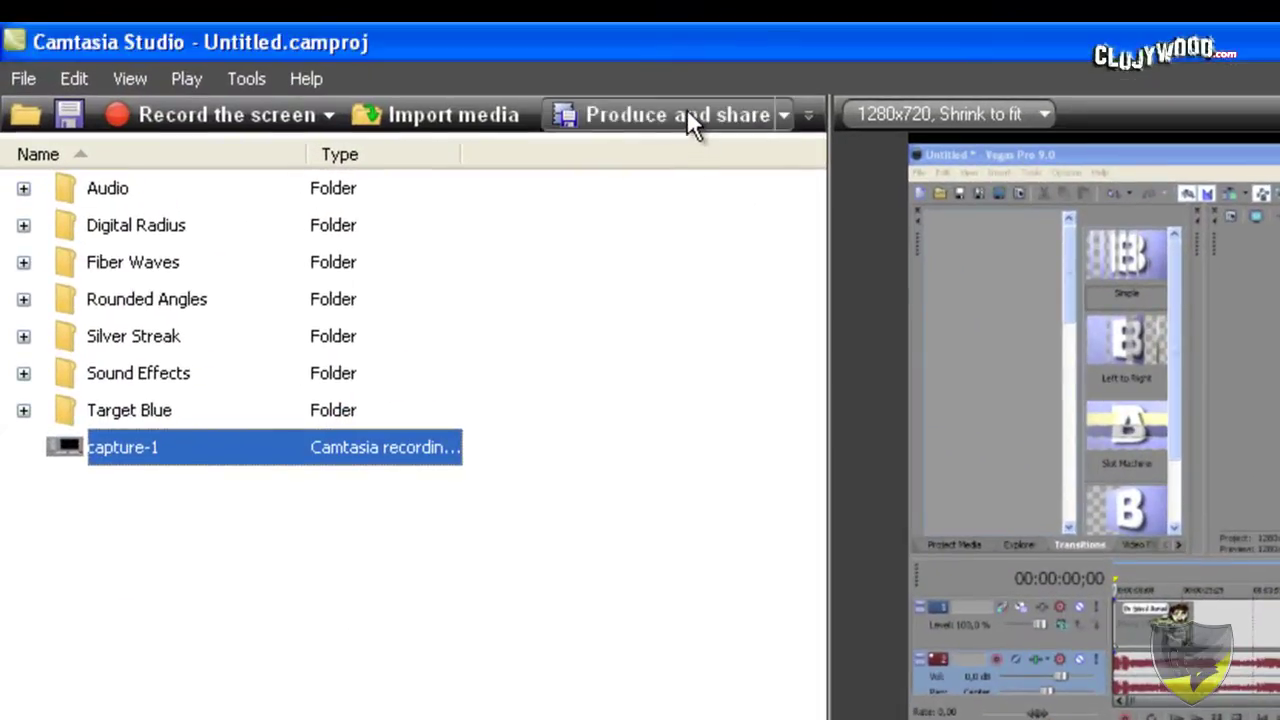
# Step: Select HD For YouTube as the production preset and open Manage Production Presets
pyautogui.click(690, 118)
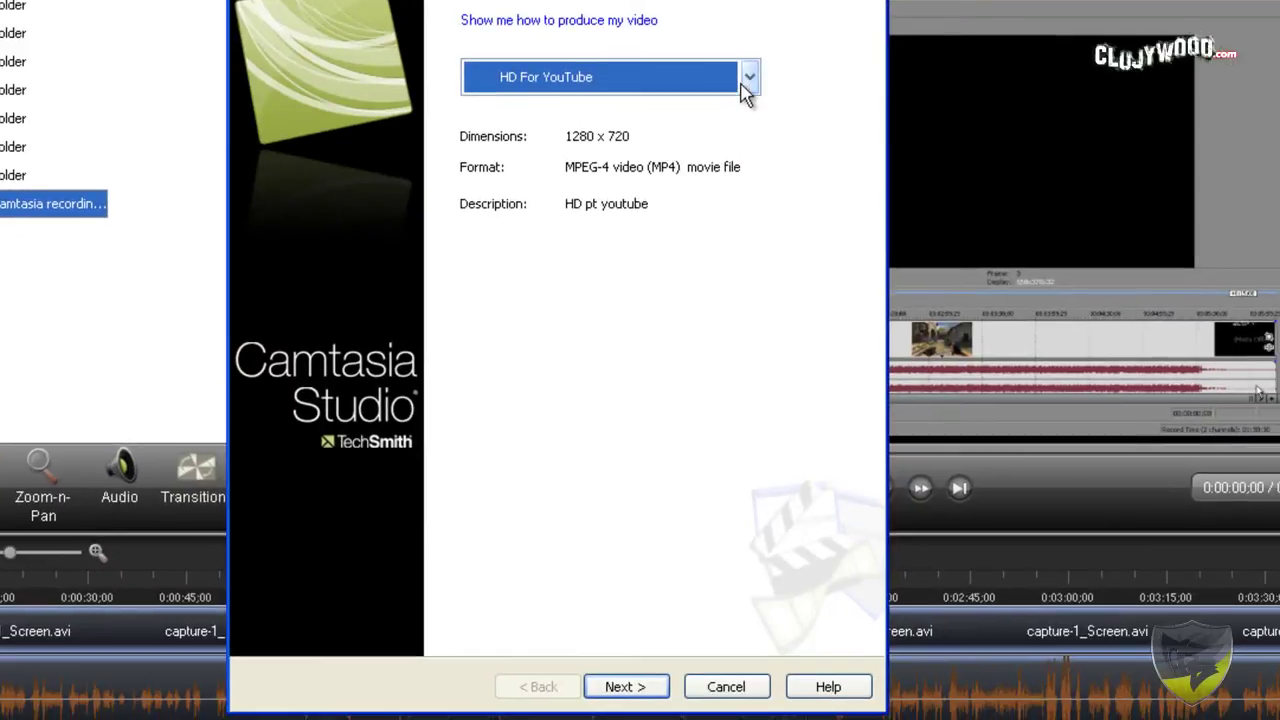
pyautogui.click(758, 84)
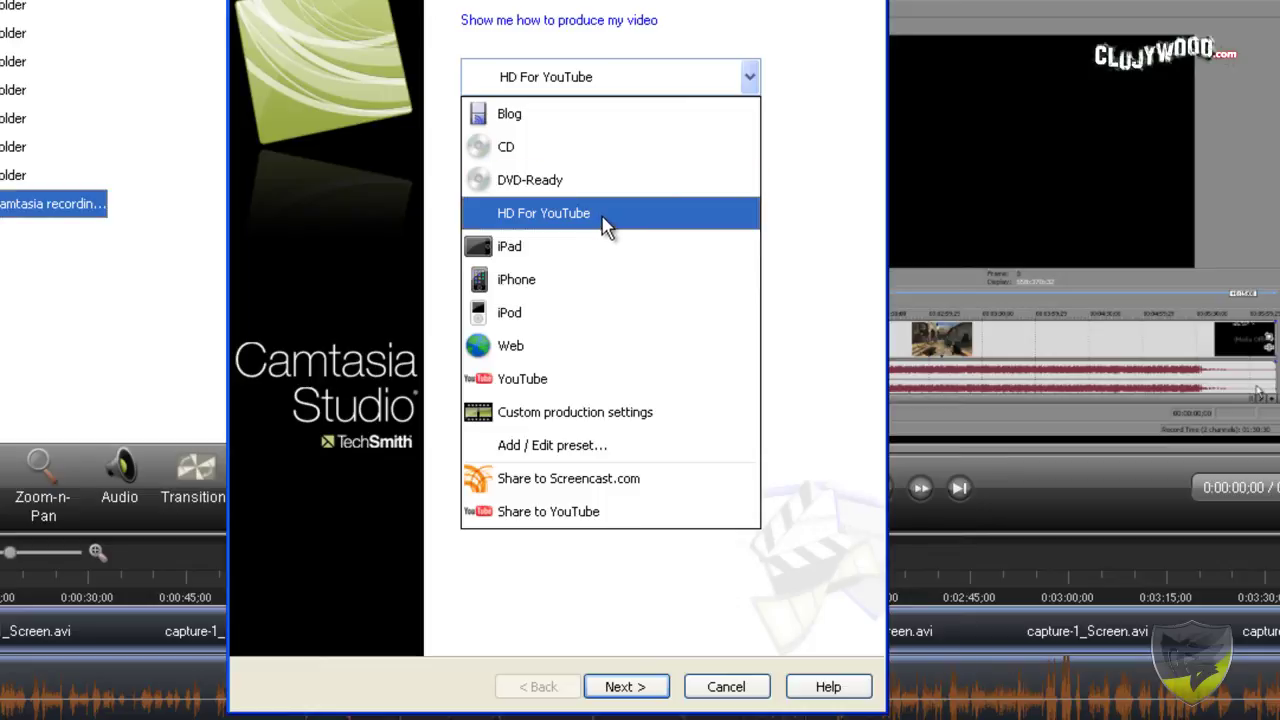
pyautogui.click(605, 213)
pyautogui.click(749, 80)
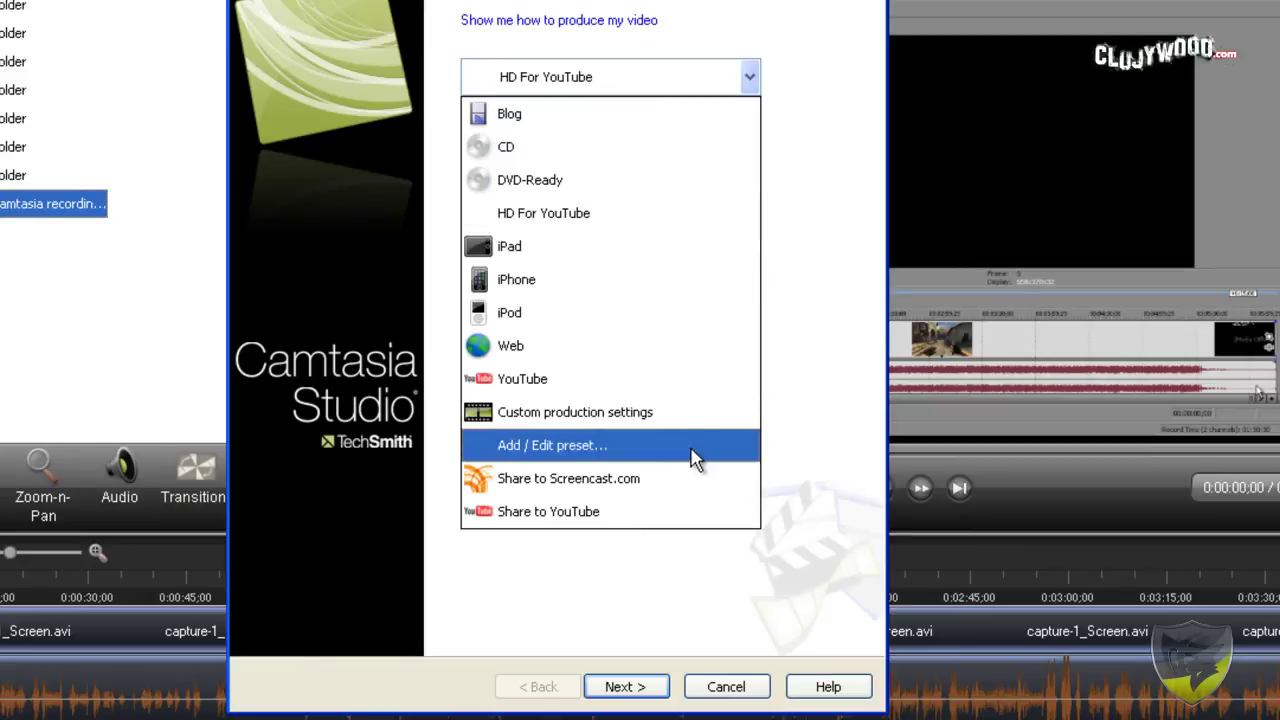
pyautogui.click(695, 452)
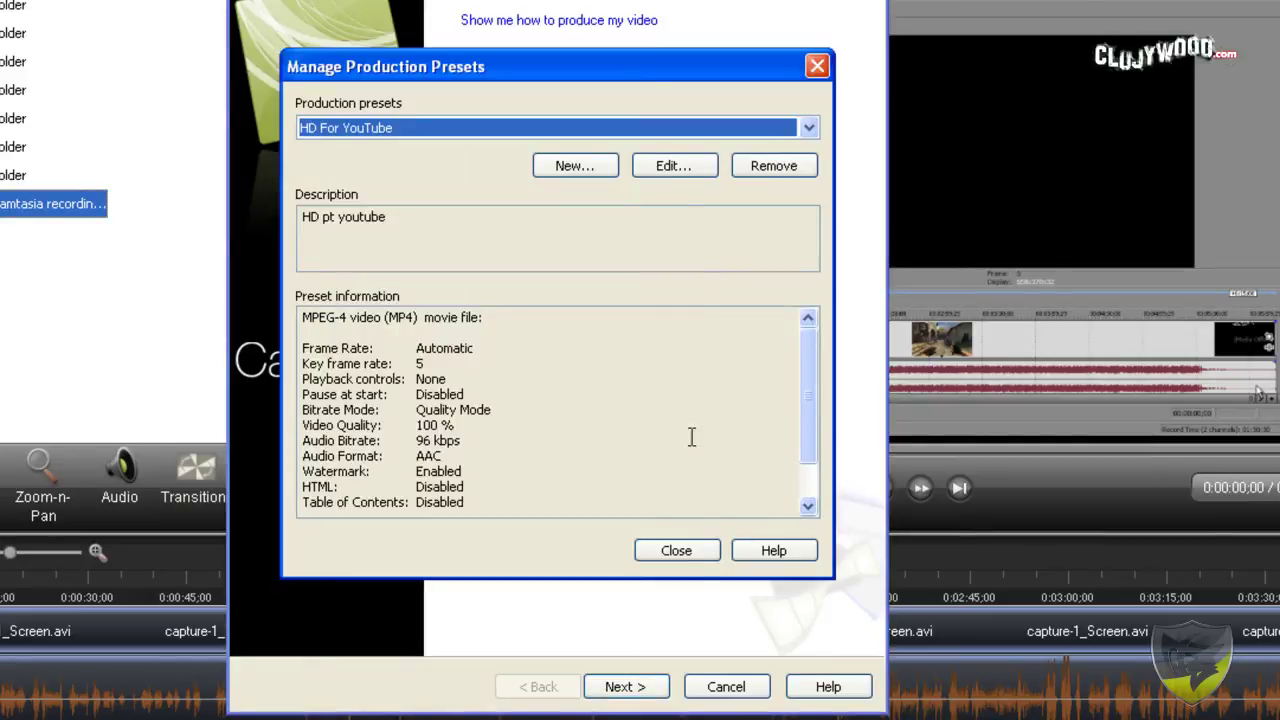
# Step: Edit the HD For YouTube preset through to its Watermark page with Include watermark checked
pyautogui.click(428, 133)
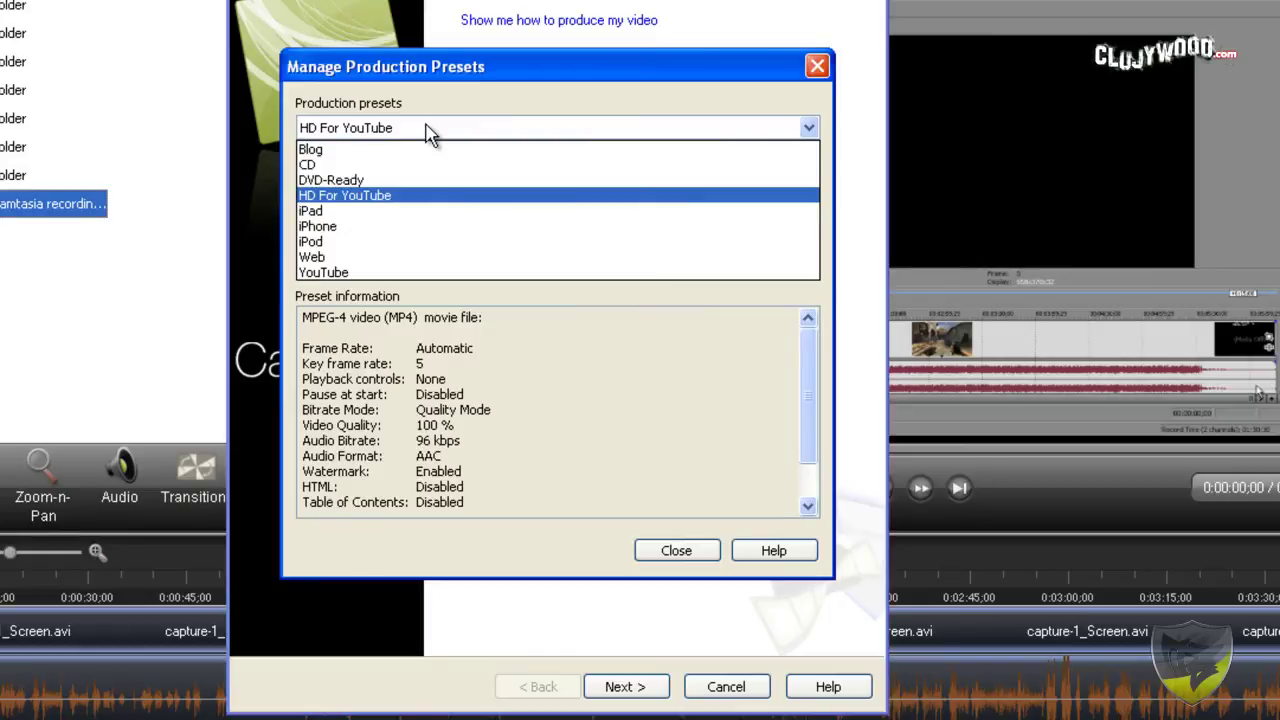
pyautogui.click(428, 131)
pyautogui.click(668, 166)
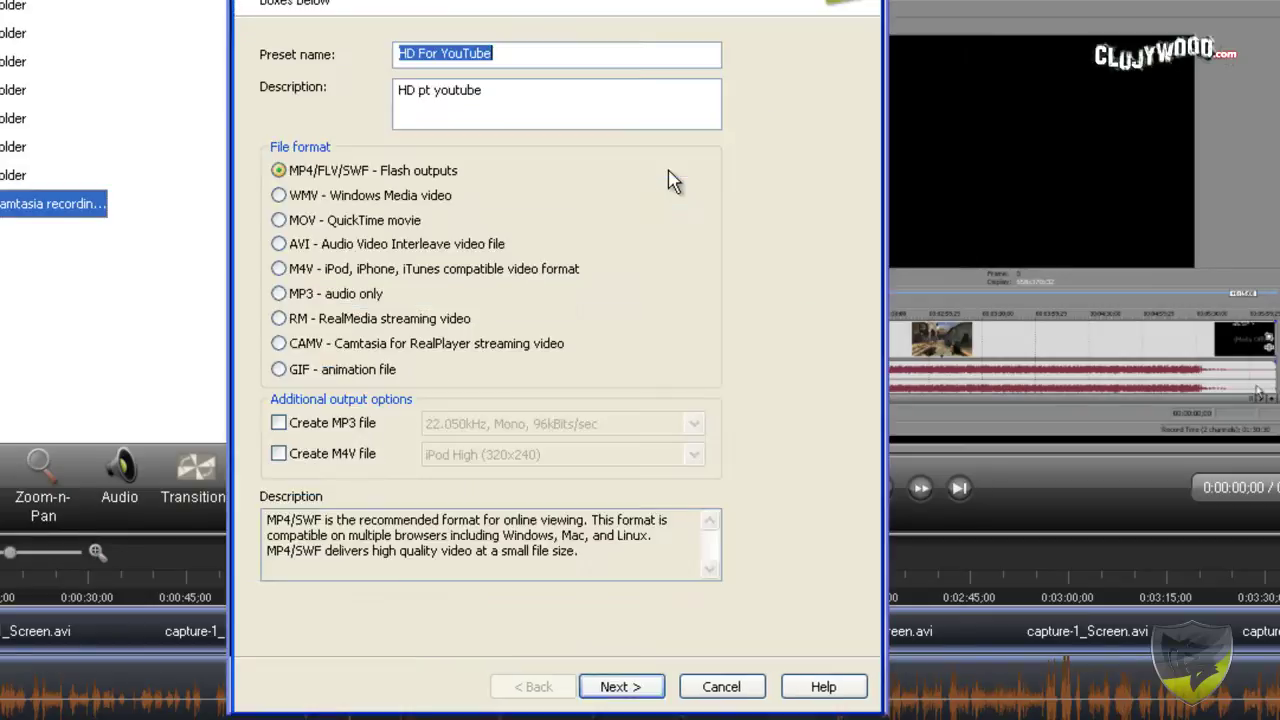
pyautogui.click(616, 686)
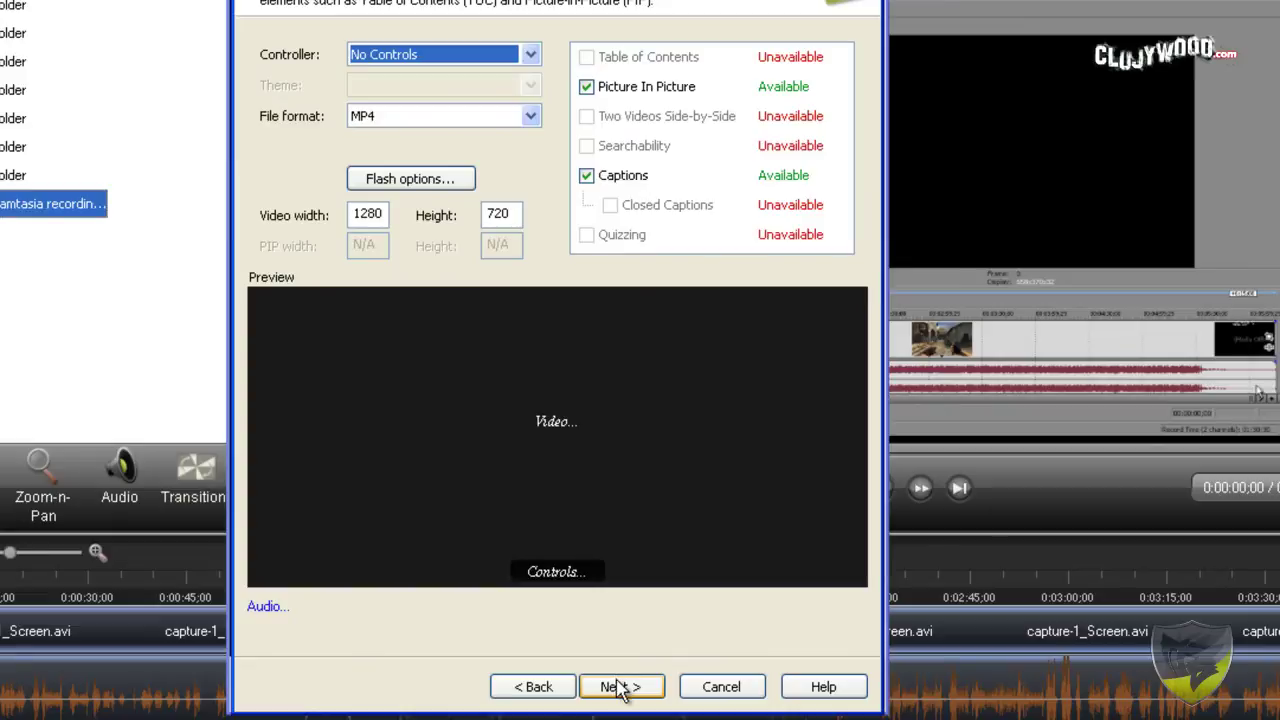
pyautogui.click(620, 687)
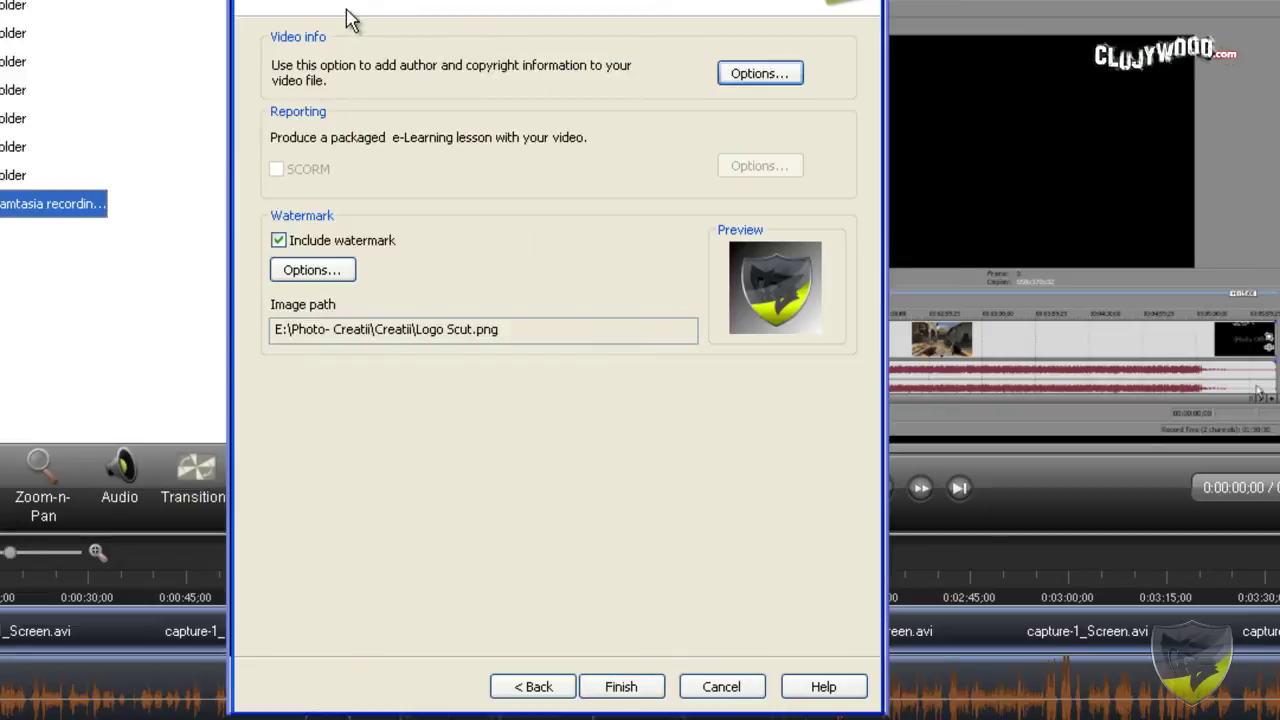
pyautogui.click(279, 241)
pyautogui.click(279, 242)
# Step: In the watermark options, browse in Thumbnails view and choose Logo Scut.png as the image
pyautogui.click(320, 276)
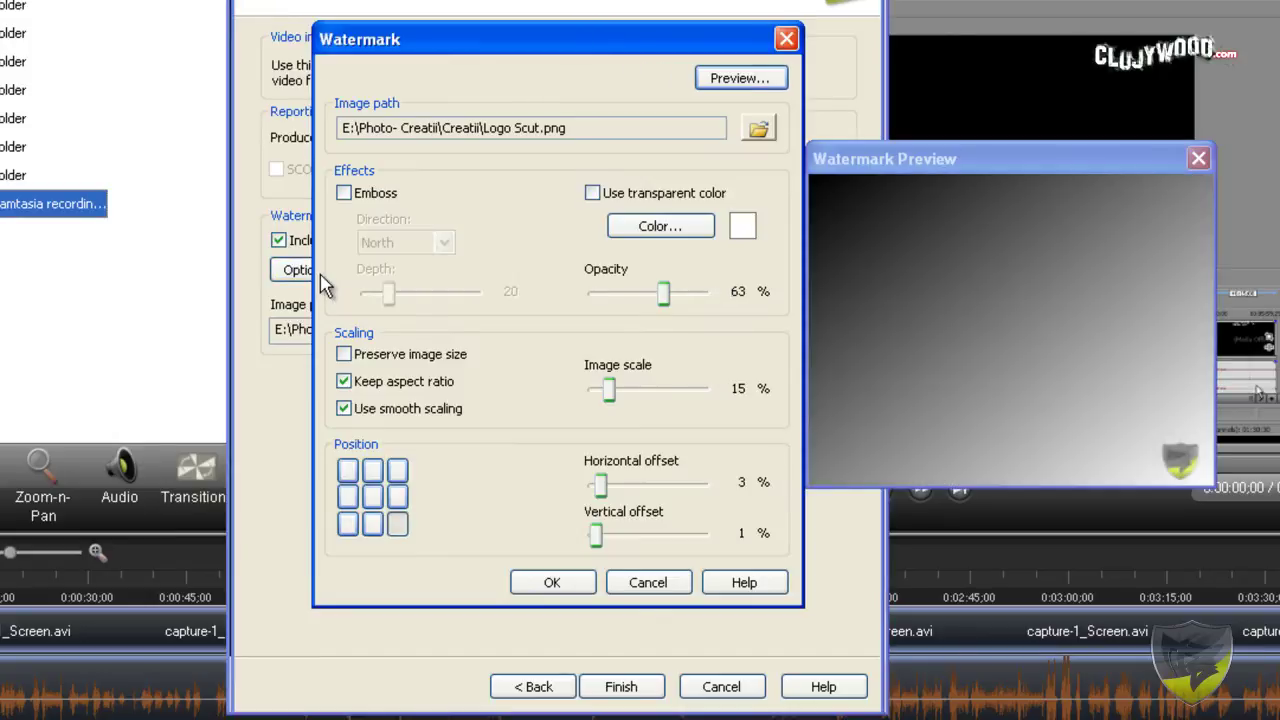
pyautogui.click(758, 133)
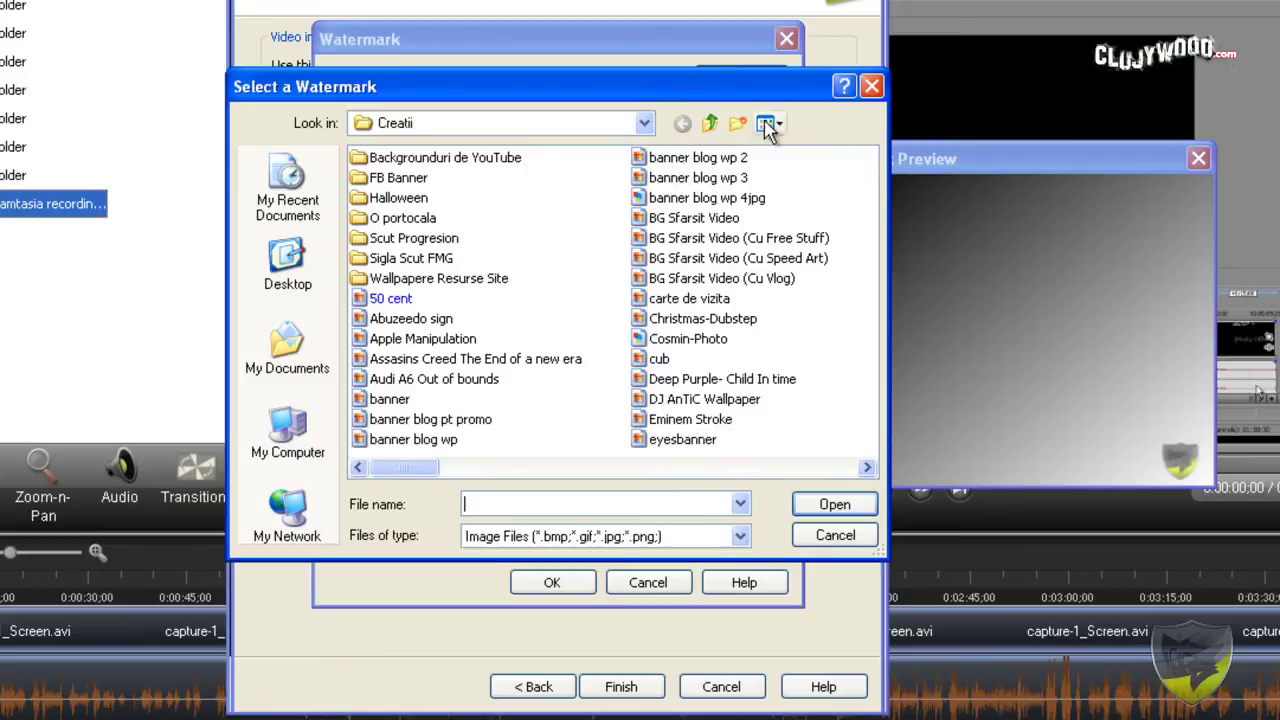
pyautogui.click(768, 123)
pyautogui.click(790, 152)
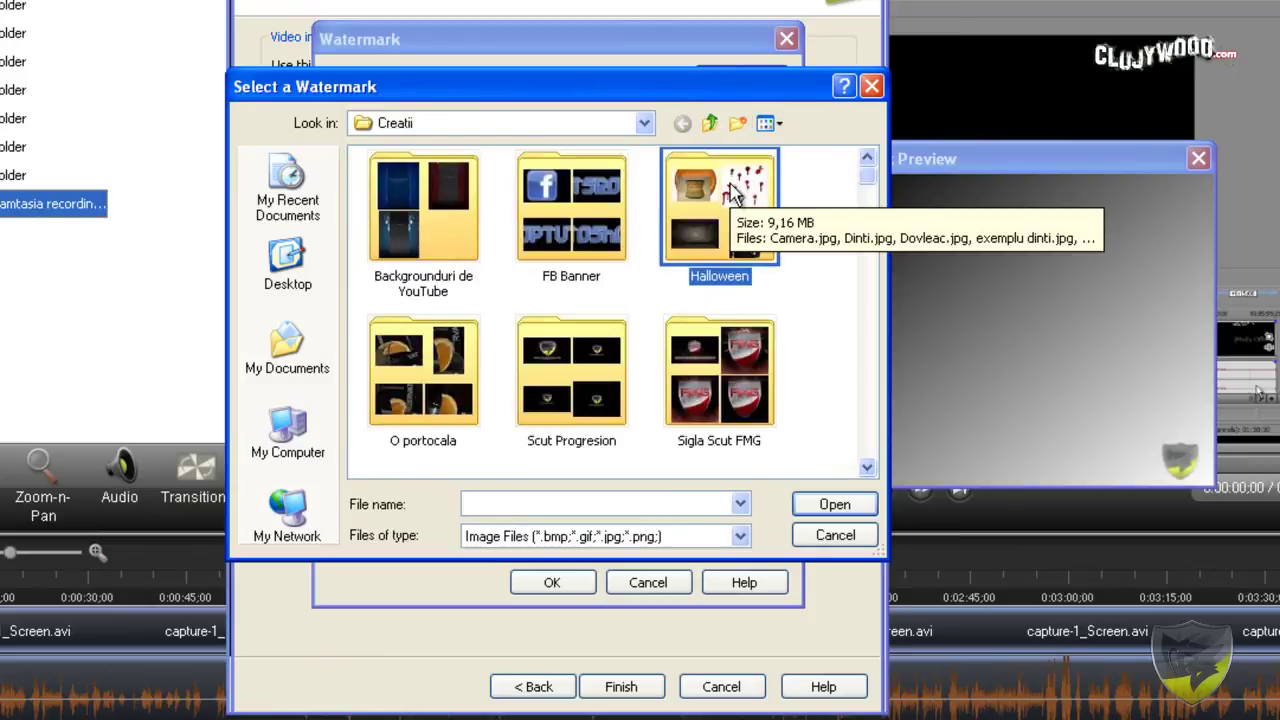
pyautogui.scroll(-4, 745, 225)
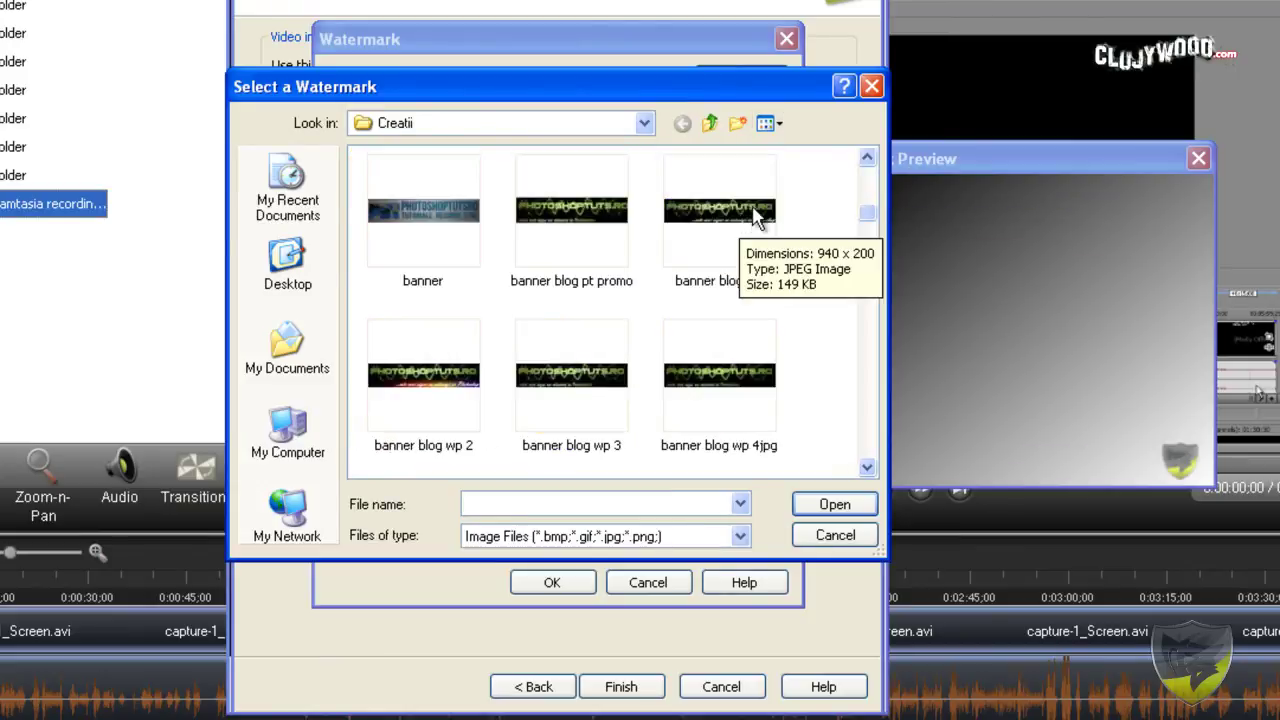
pyautogui.scroll(-3, 737, 263)
pyautogui.scroll(-3, 743, 286)
pyautogui.scroll(-3, 740, 291)
pyautogui.scroll(-2, 740, 292)
pyautogui.scroll(-2, 740, 291)
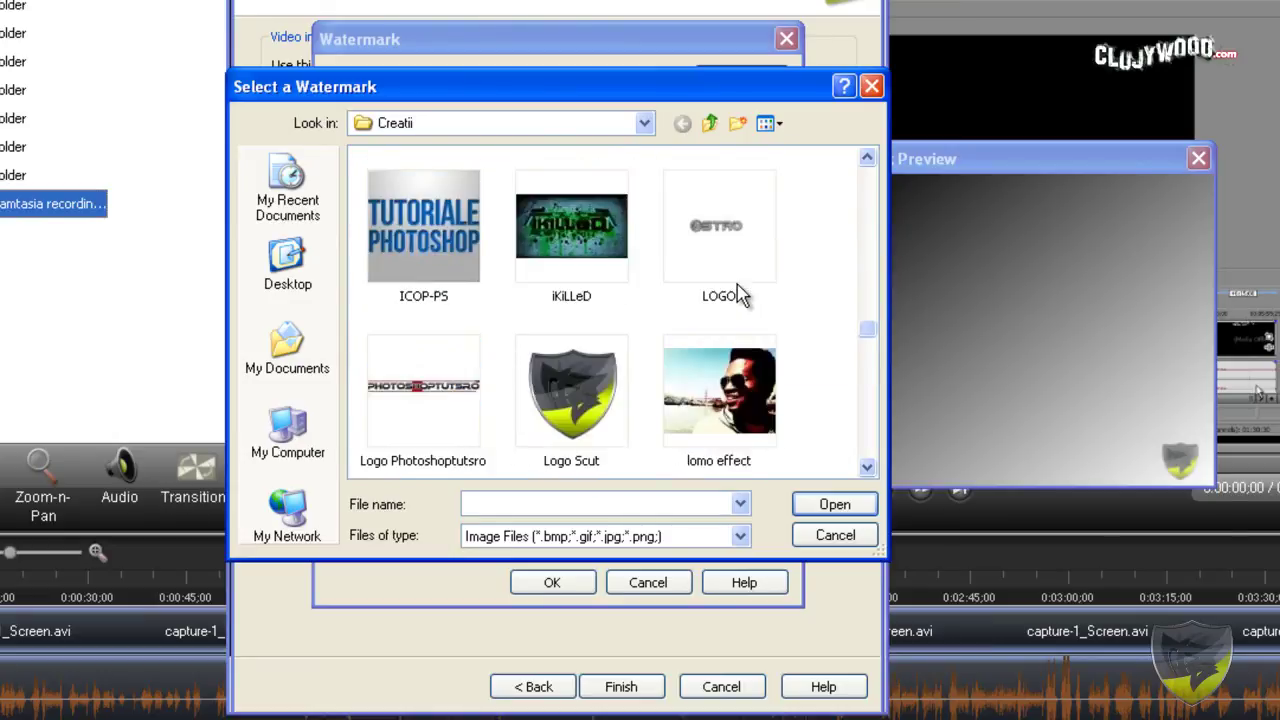
pyautogui.click(592, 405)
pyautogui.click(835, 505)
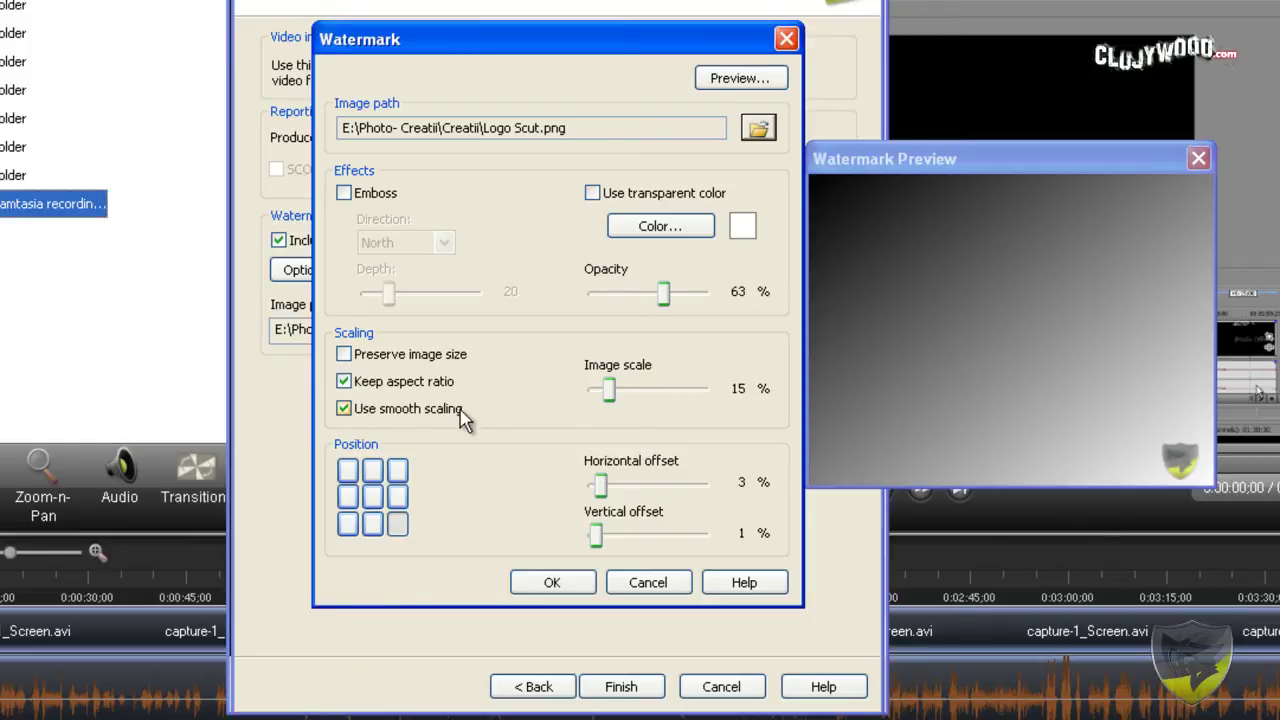
# Step: Position the Logo Scut watermark bottom-right, keep the image scale at 15%, and confirm
pyautogui.click(397, 472)
pyautogui.click(397, 497)
pyautogui.click(397, 523)
pyautogui.click(347, 523)
pyautogui.click(372, 523)
pyautogui.click(372, 497)
pyautogui.click(348, 498)
pyautogui.click(372, 471)
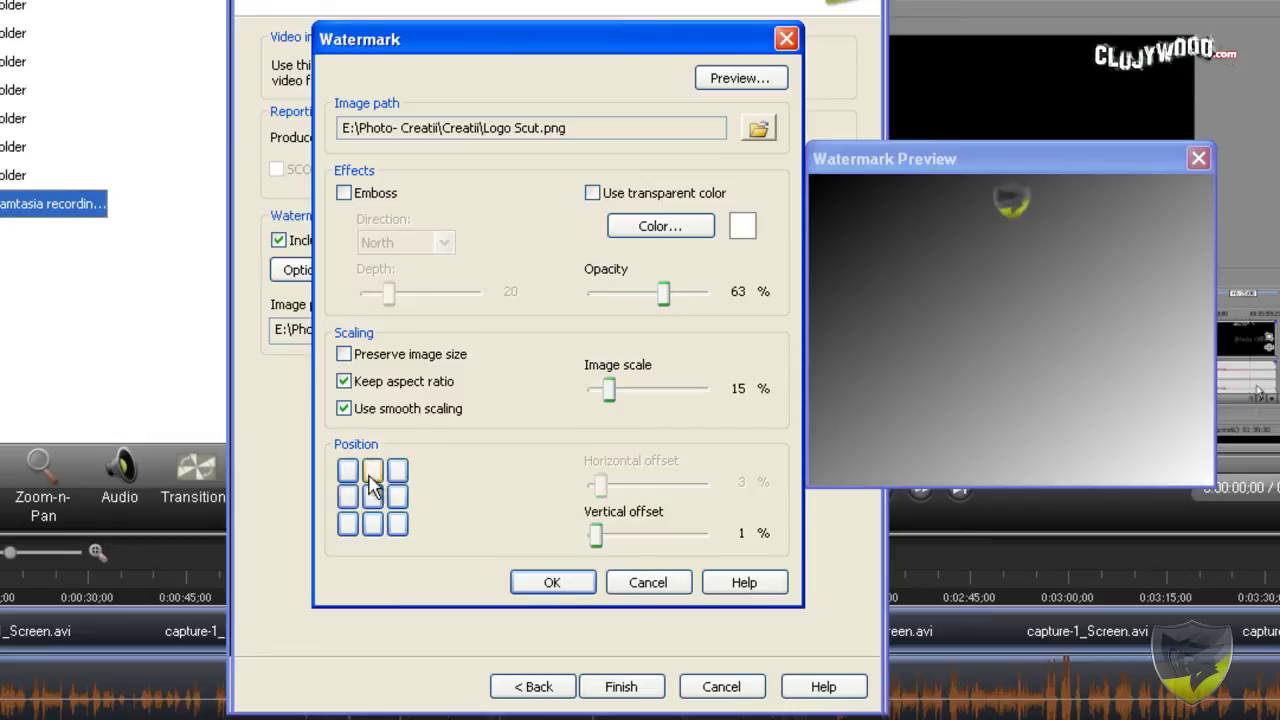
pyautogui.click(398, 525)
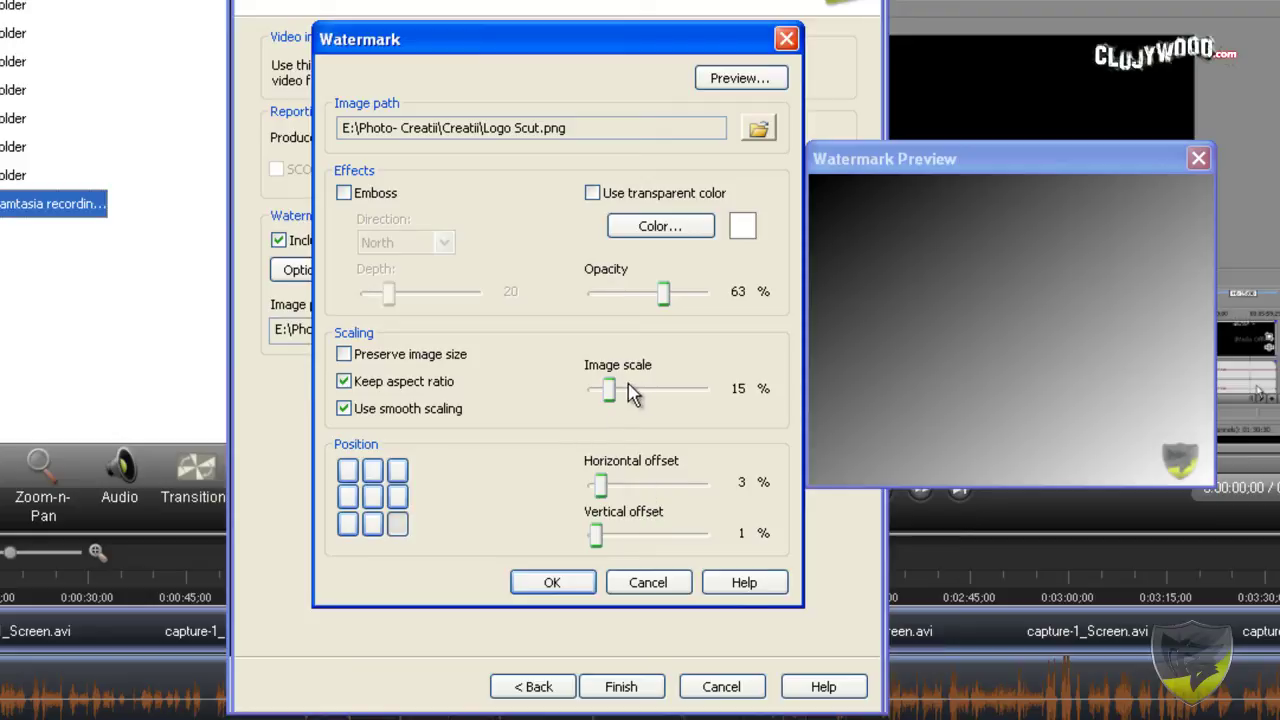
pyautogui.moveTo(609, 391); pyautogui.dragTo(605, 397)
pyautogui.click(552, 583)
# Step: Finish the preset edit, close Manage Production Presets, then cancel the Production Wizard
pyautogui.click(648, 688)
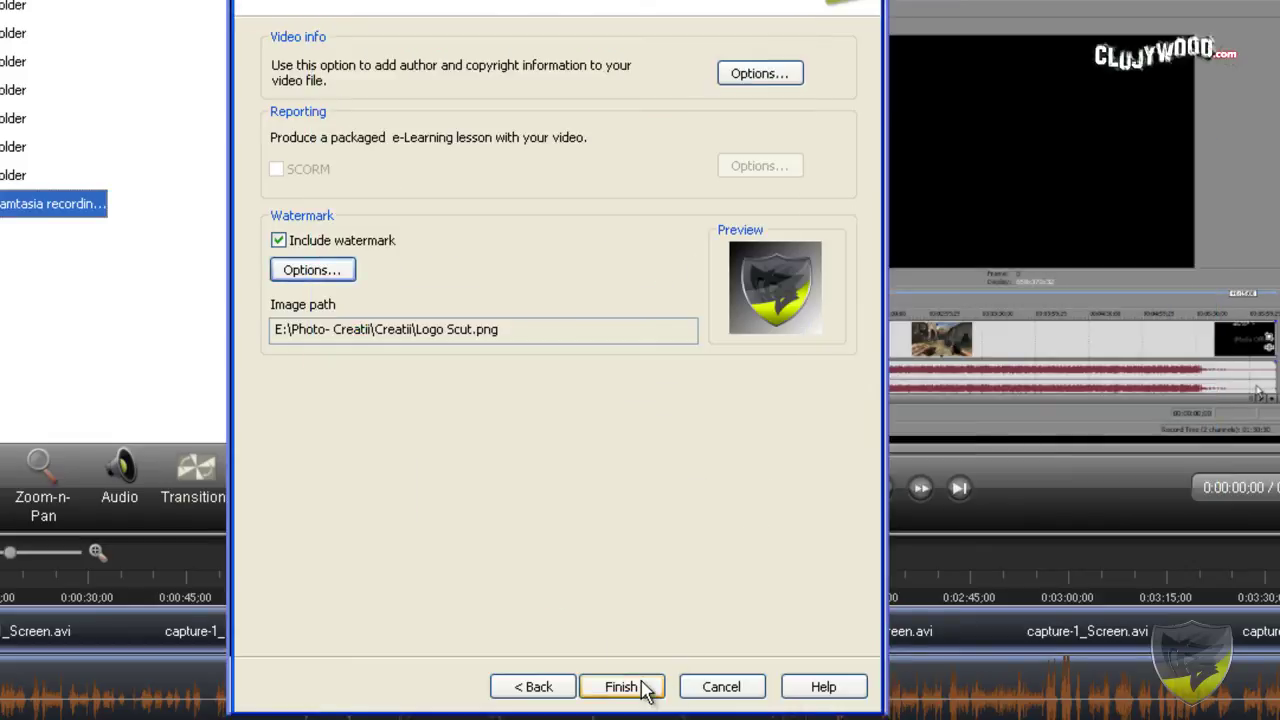
pyautogui.click(706, 553)
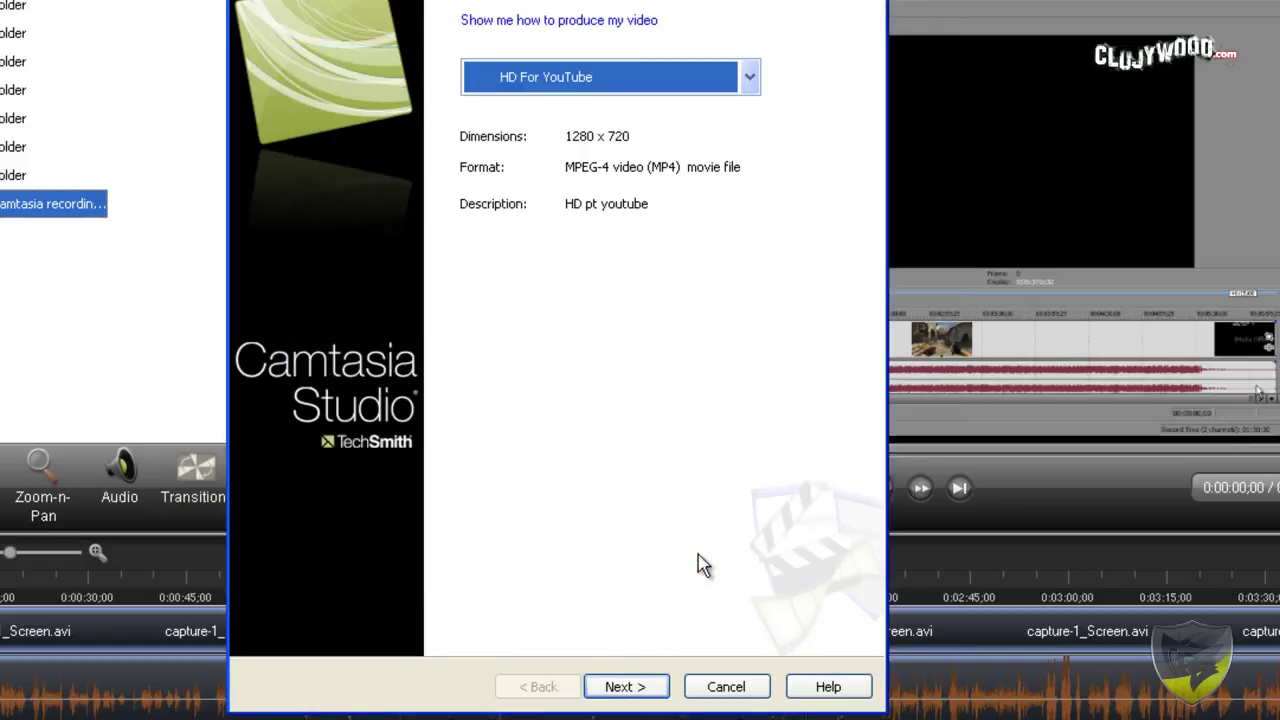
pyautogui.click(620, 690)
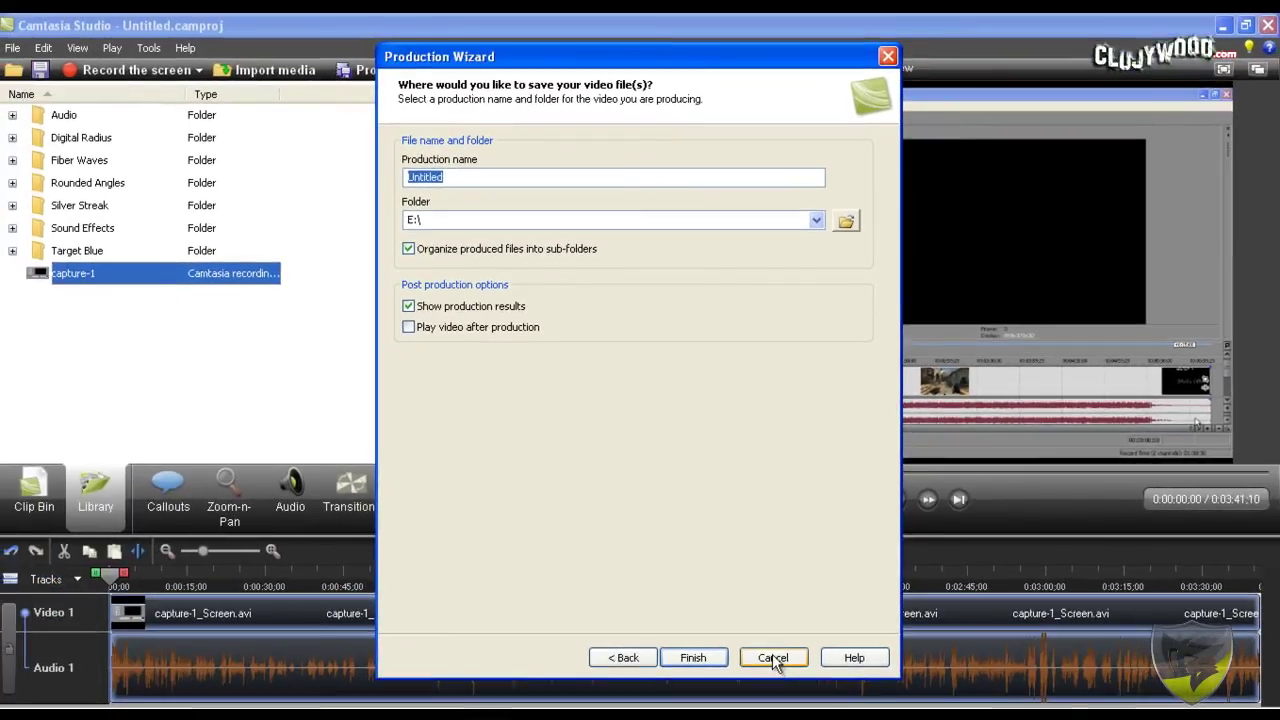
pyautogui.click(773, 657)
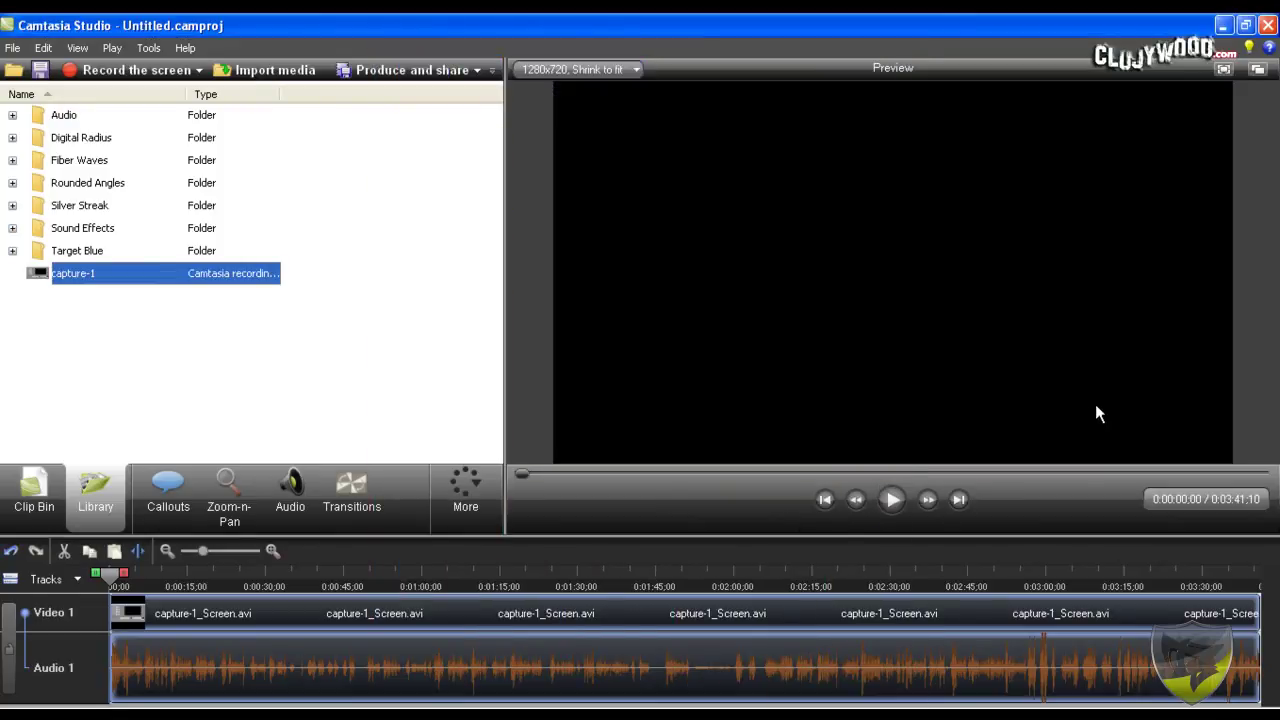